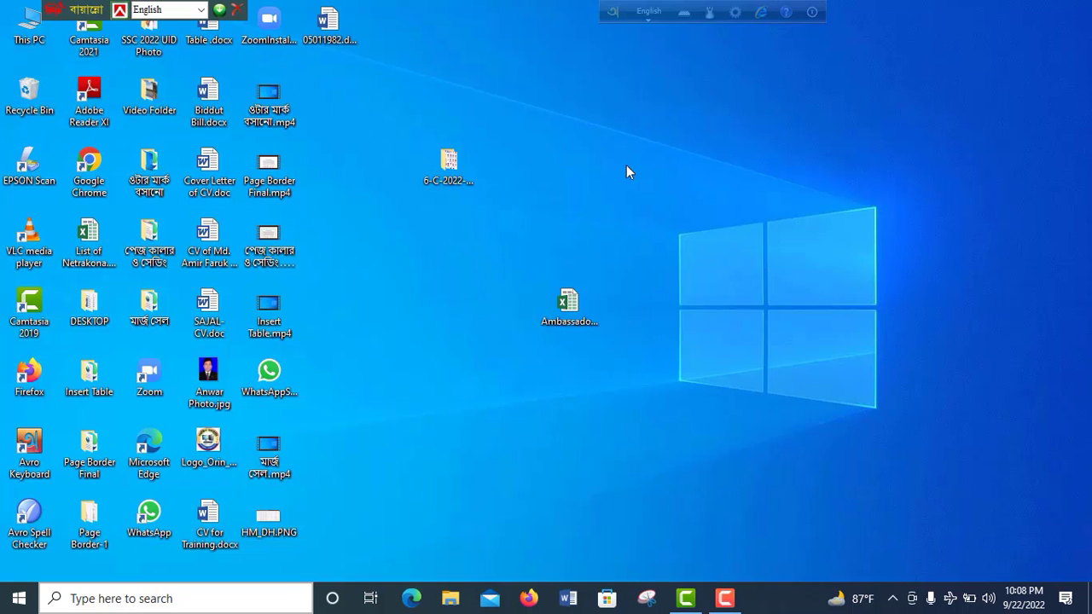
right_click(626, 164)
left_click(667, 211)
right_click(569, 145)
left_click(621, 188)
right_click(541, 129)
left_click(588, 177)
right_click(575, 143)
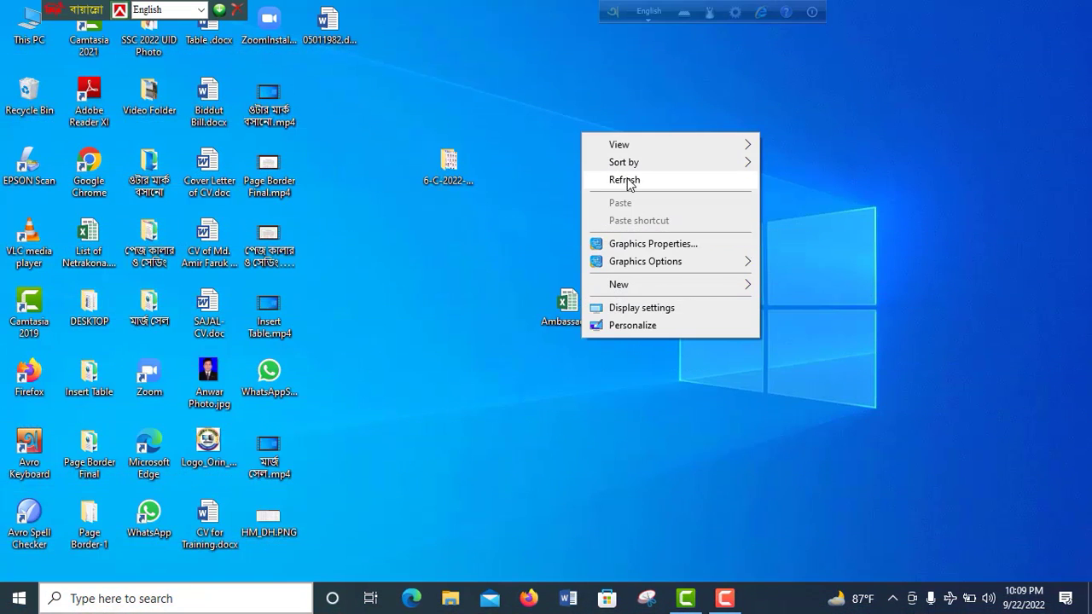
left_click(625, 180)
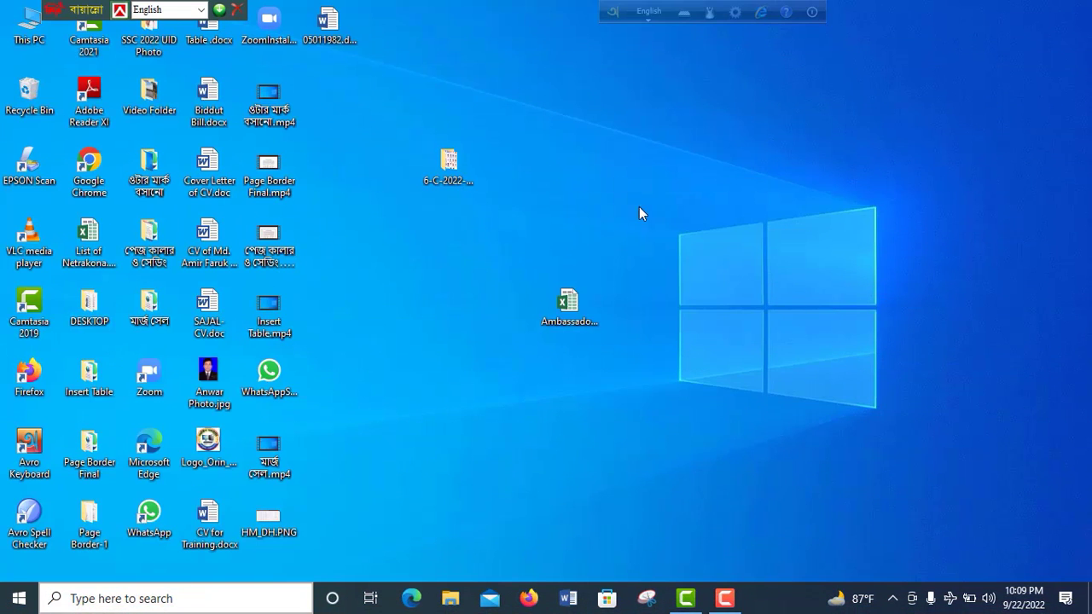
right_click(640, 209)
left_click(653, 225)
right_click(577, 148)
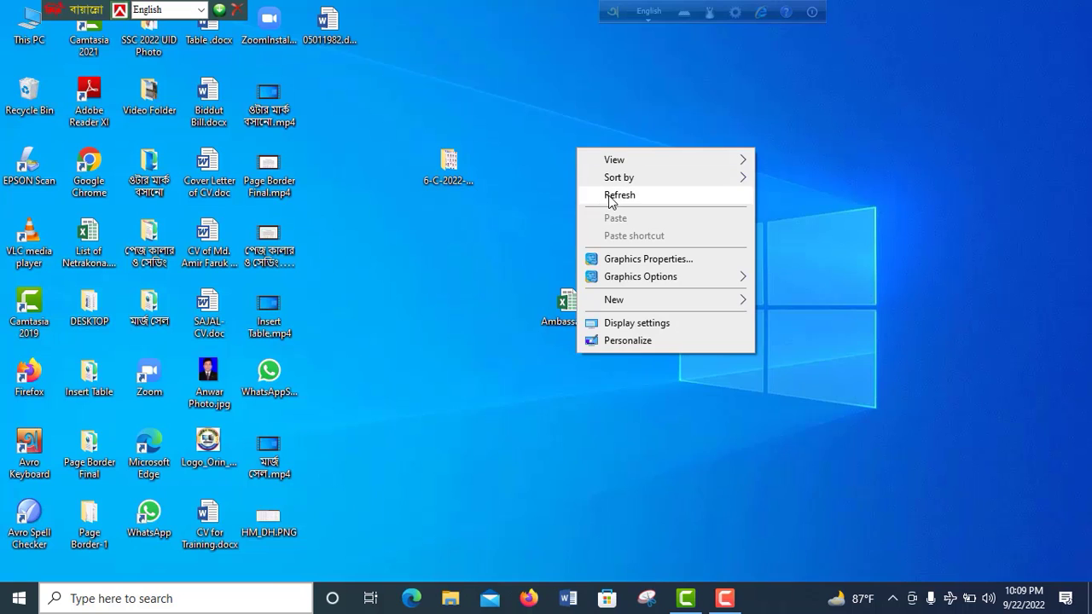
left_click(613, 196)
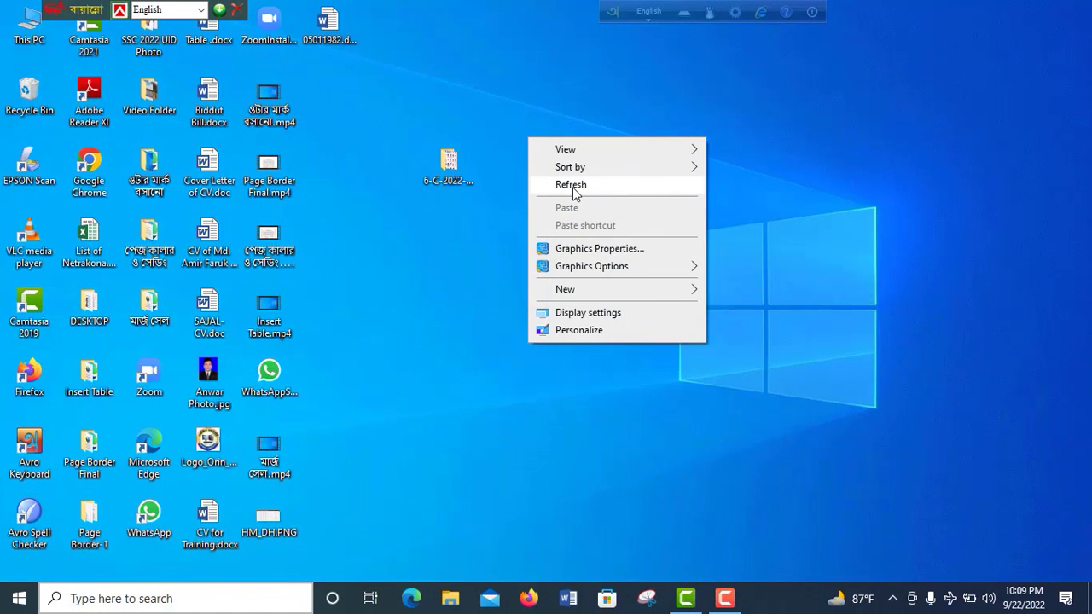
left_click(573, 184)
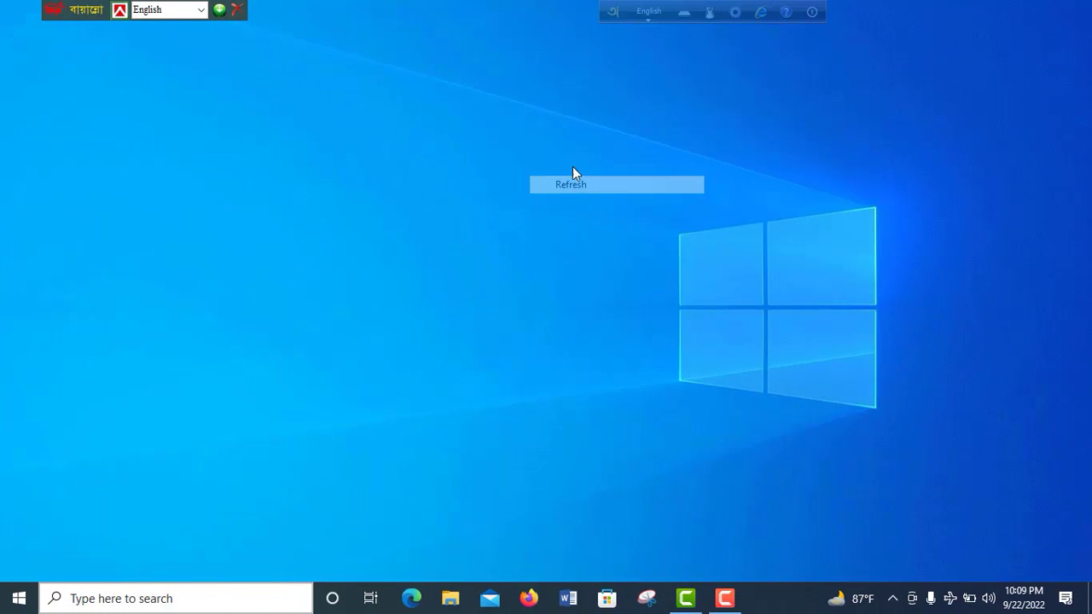
right_click(566, 117)
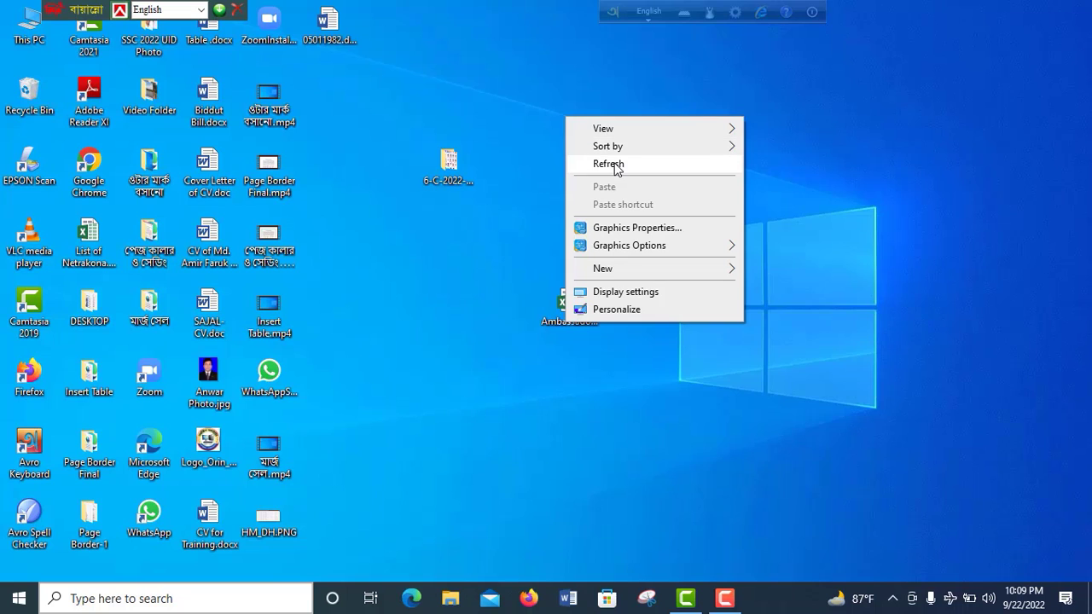
left_click(616, 168)
right_click(567, 129)
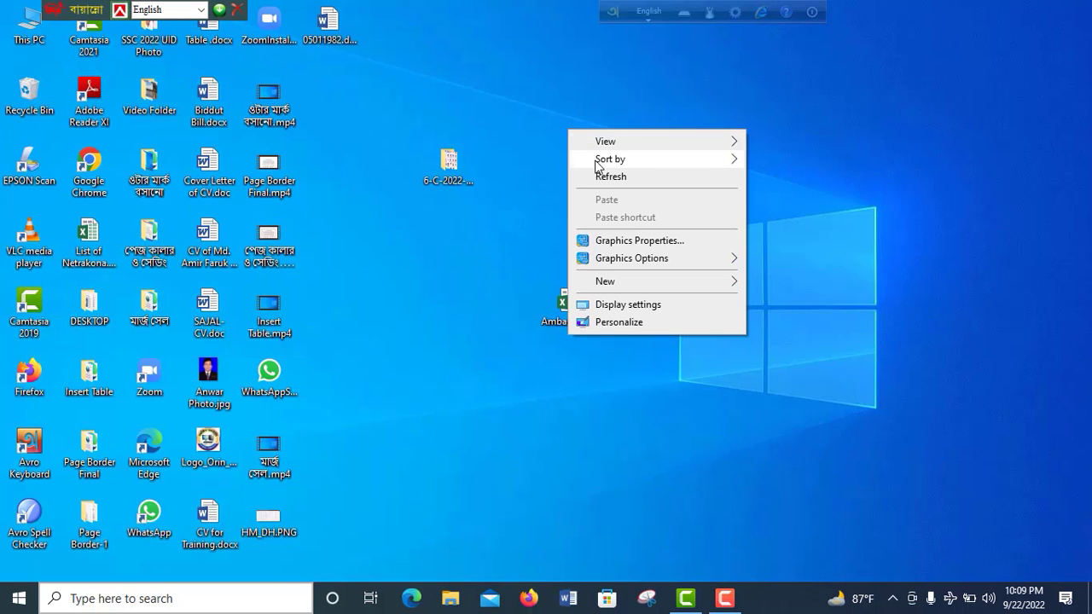
left_click(610, 175)
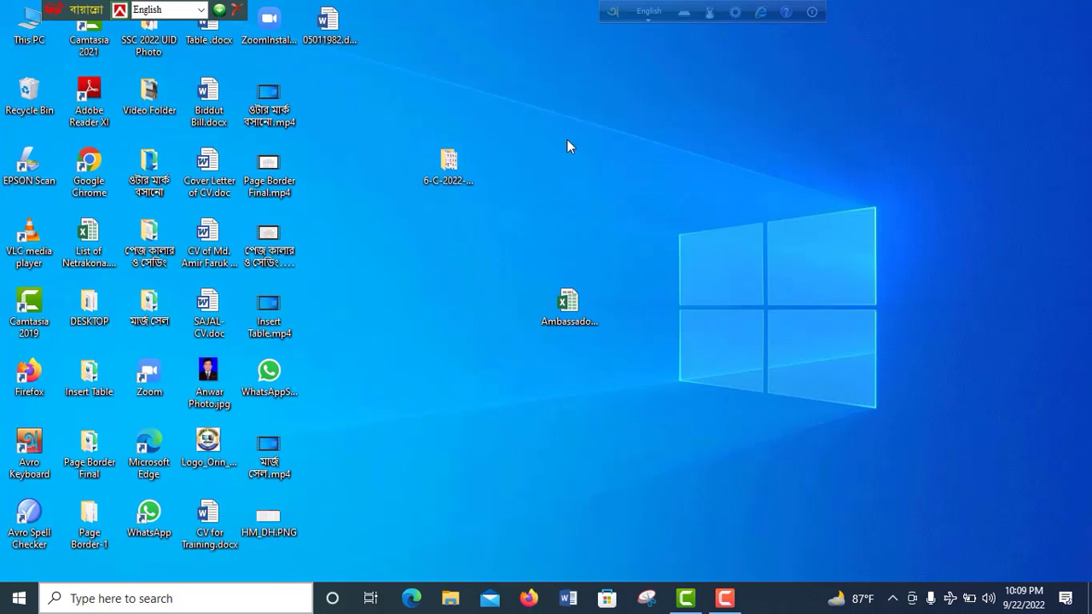
right_click(551, 132)
left_click(592, 177)
right_click(500, 95)
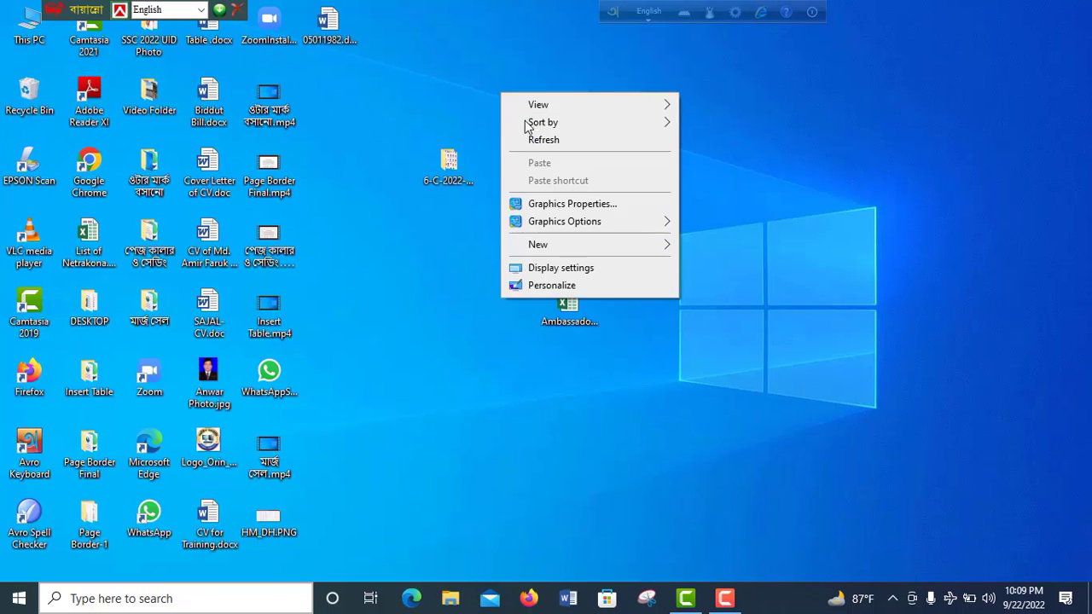
left_click(551, 139)
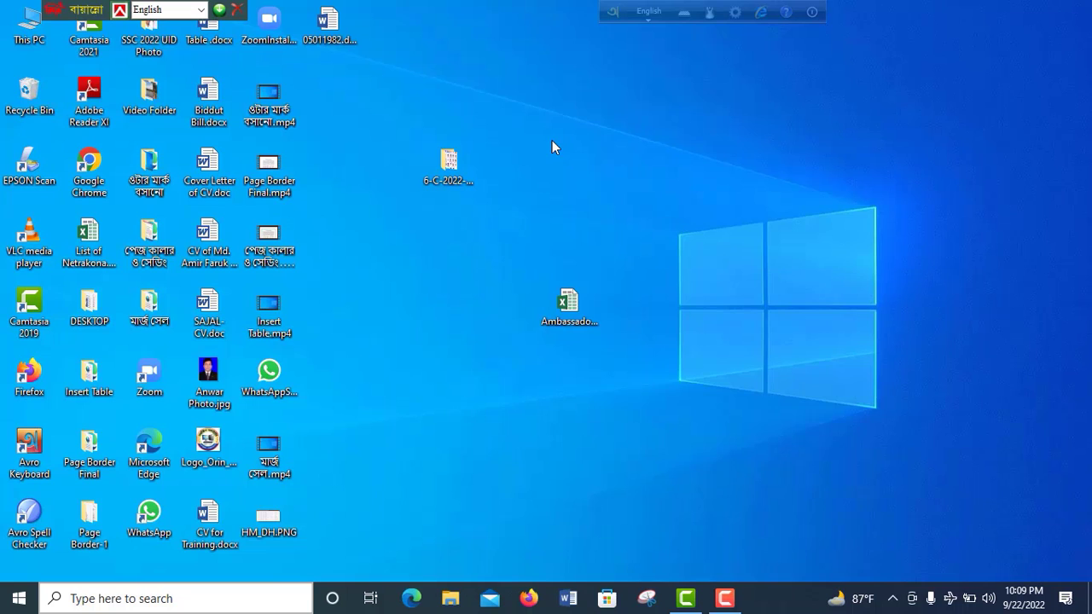
right_click(514, 90)
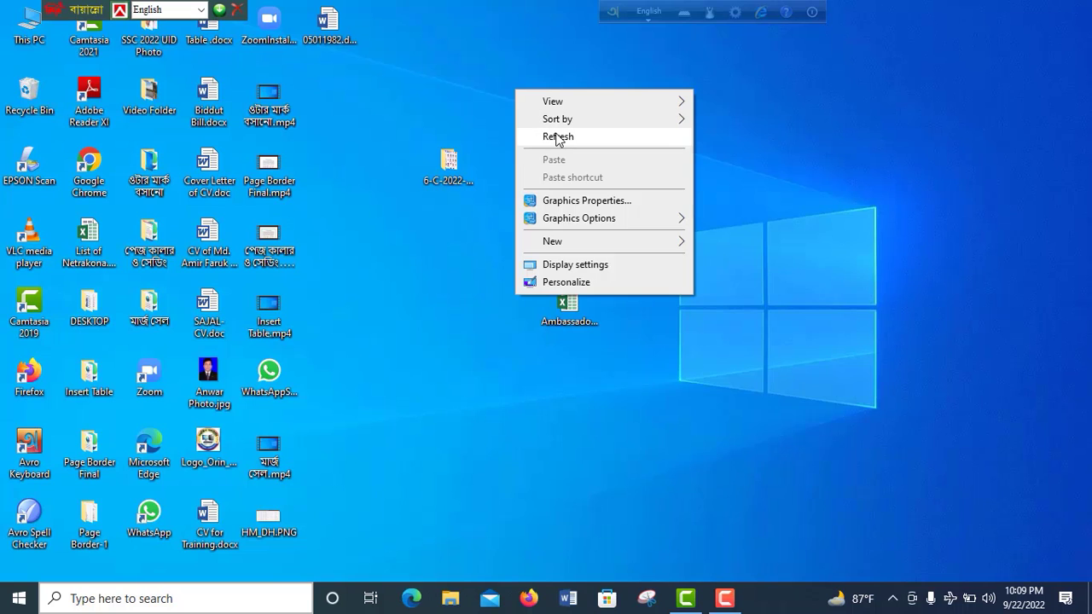
left_click(558, 139)
right_click(509, 96)
left_click(553, 140)
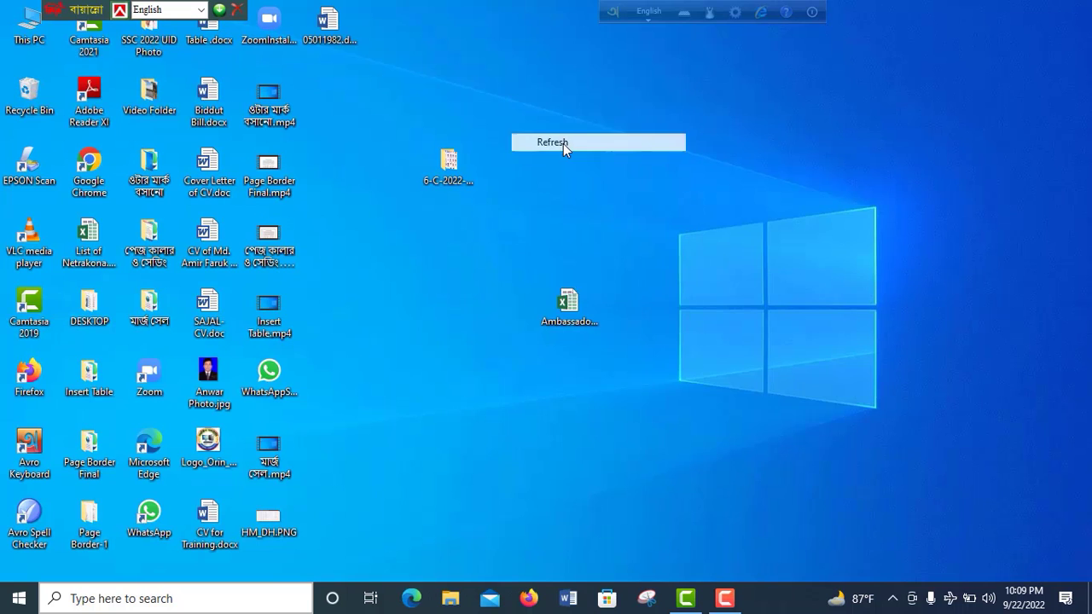
Step: Launch the EPSON Scan program from the desktop and wait for its scan window to load
double_click(38, 165)
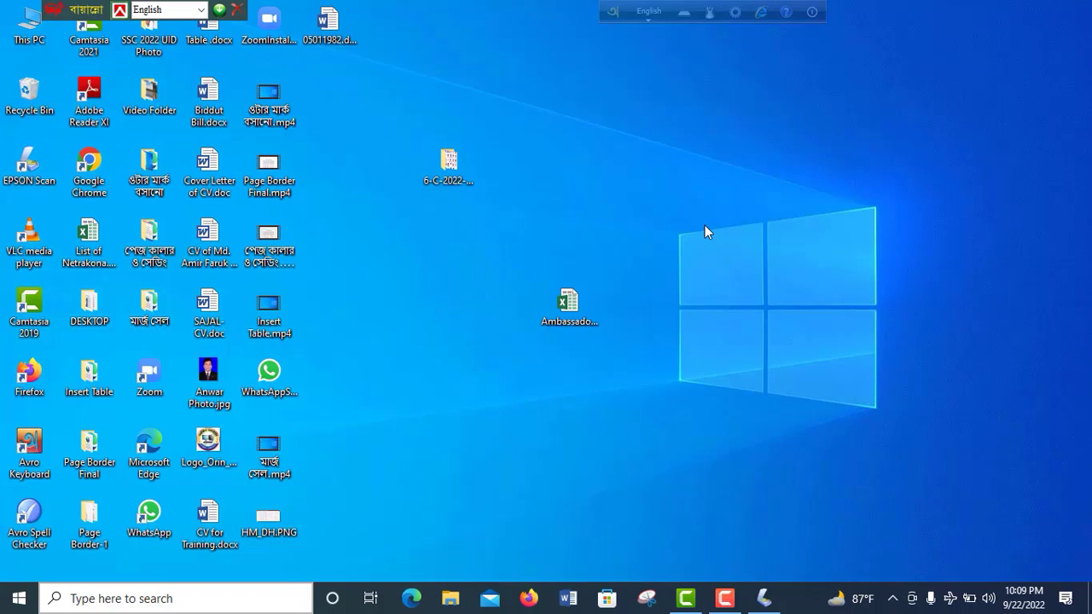
right_click(709, 121)
left_click(744, 168)
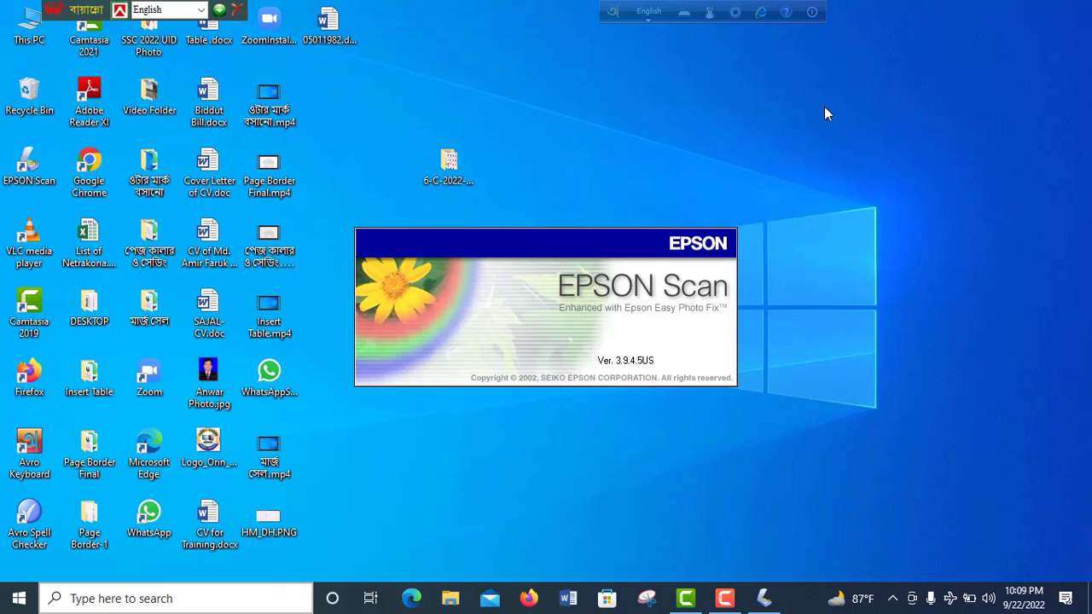
right_click(824, 106)
left_click(859, 151)
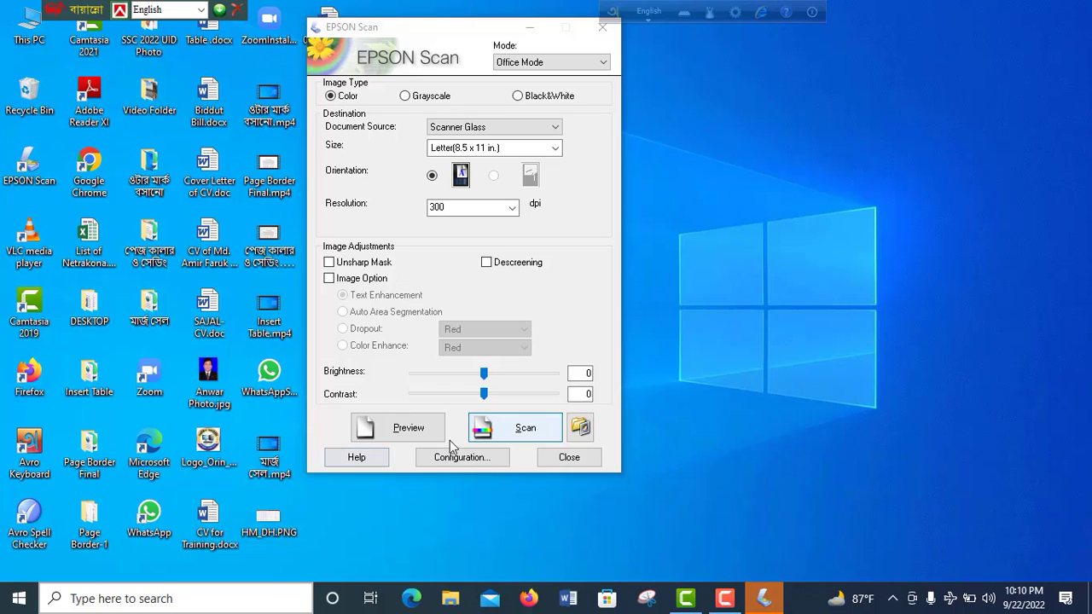
Step: Start a scan in EPSON Scan, saving it to the 6-C-2022-Noapara folder on the Desktop
left_click(525, 429)
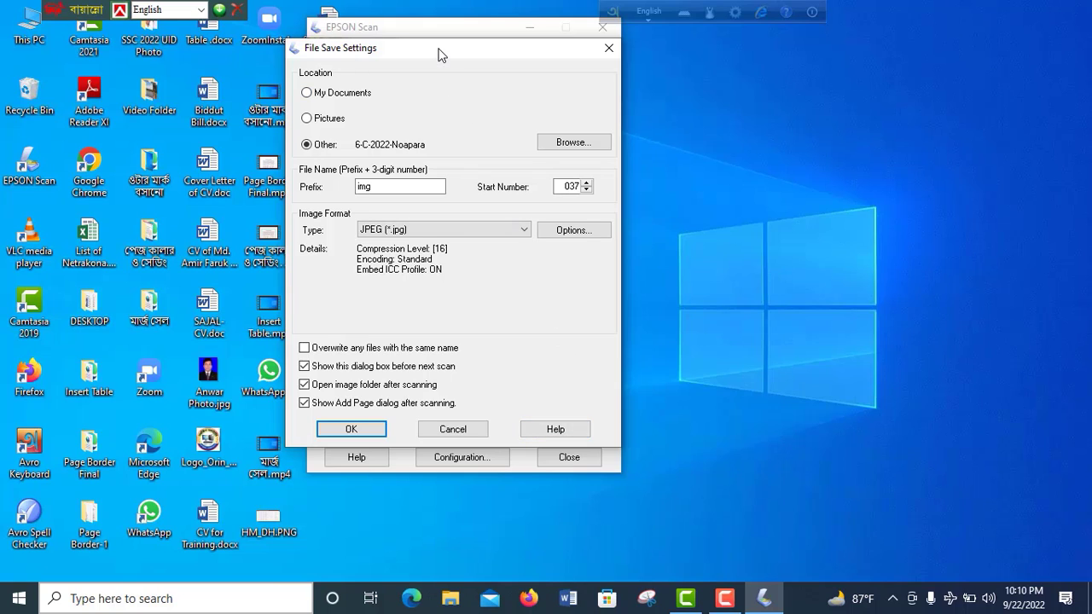
left_click_drag(438, 55, 476, 49)
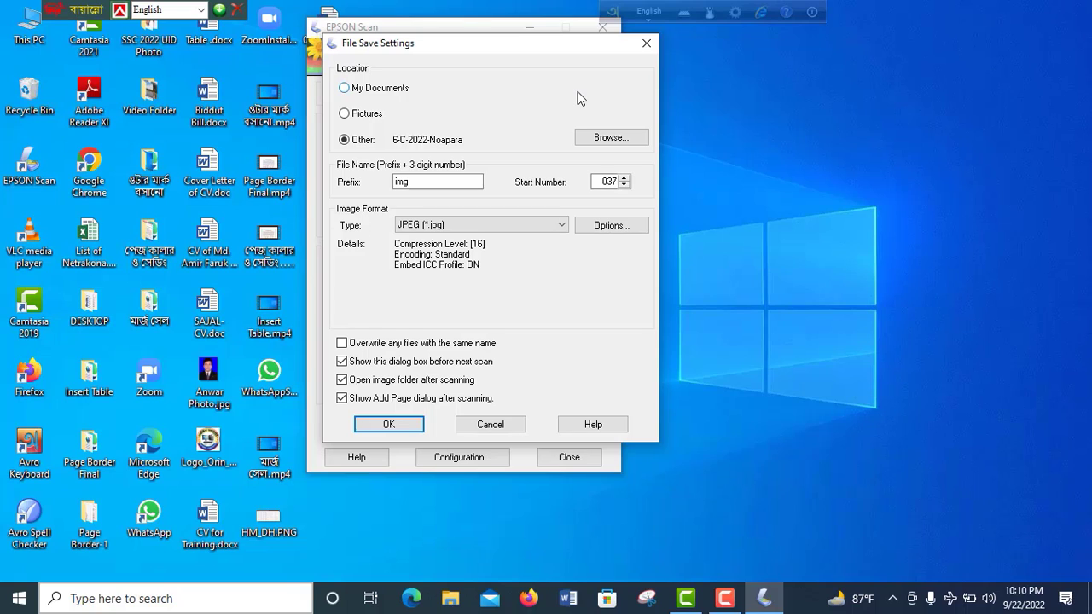
left_click(343, 113)
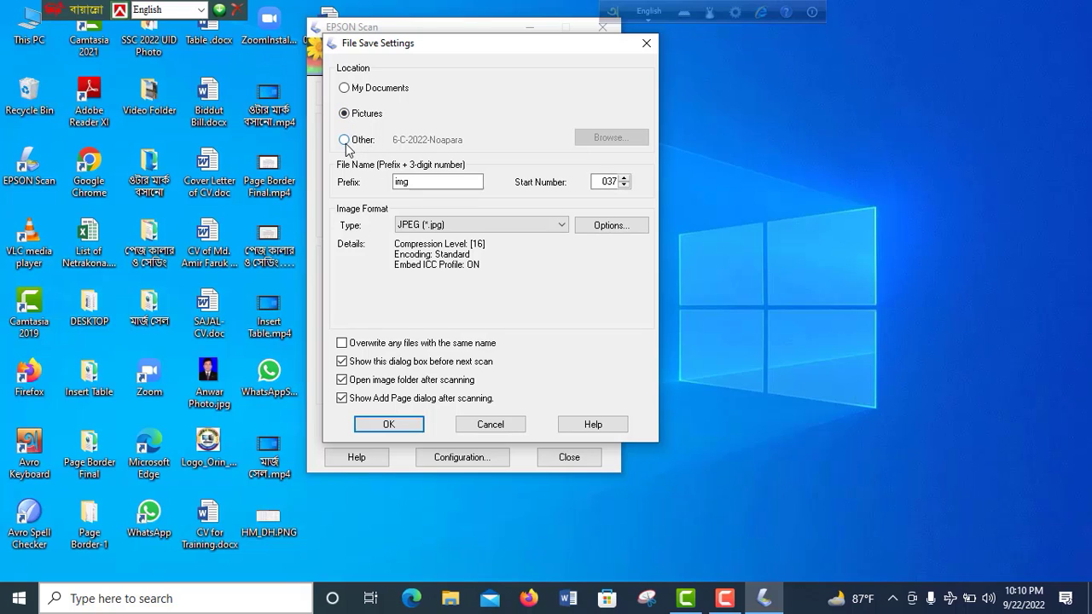
left_click(344, 140)
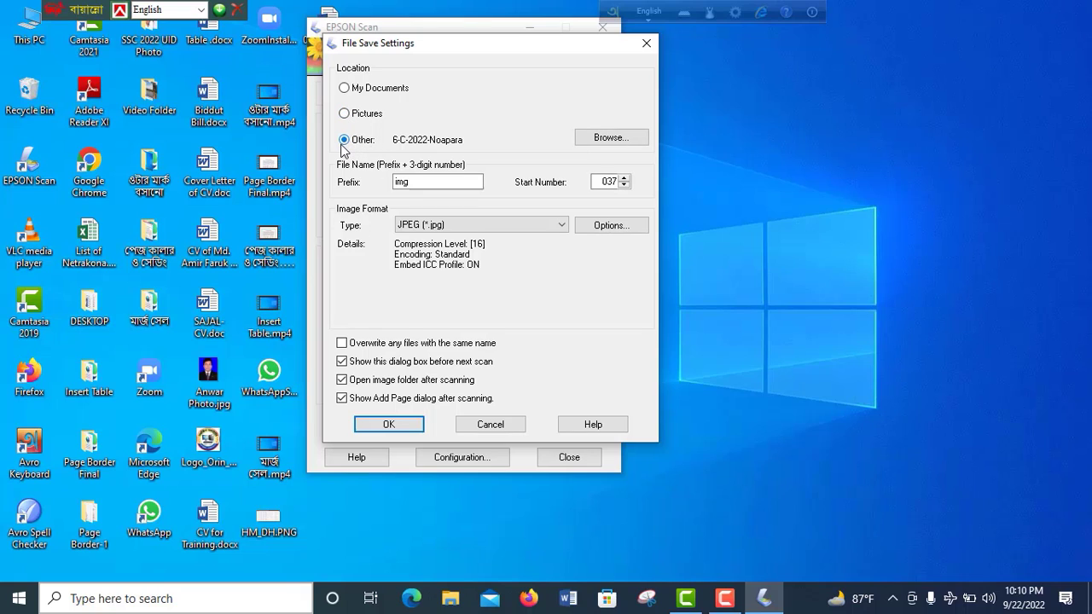
left_click(619, 141)
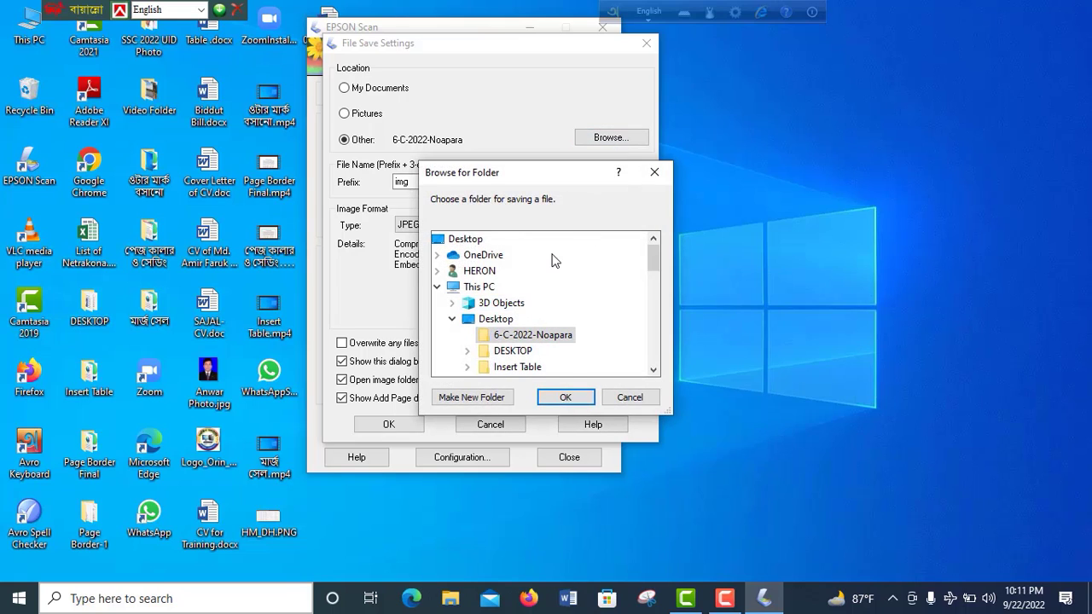
scroll(554, 261, "down", 2)
scroll(558, 267, "up", 1)
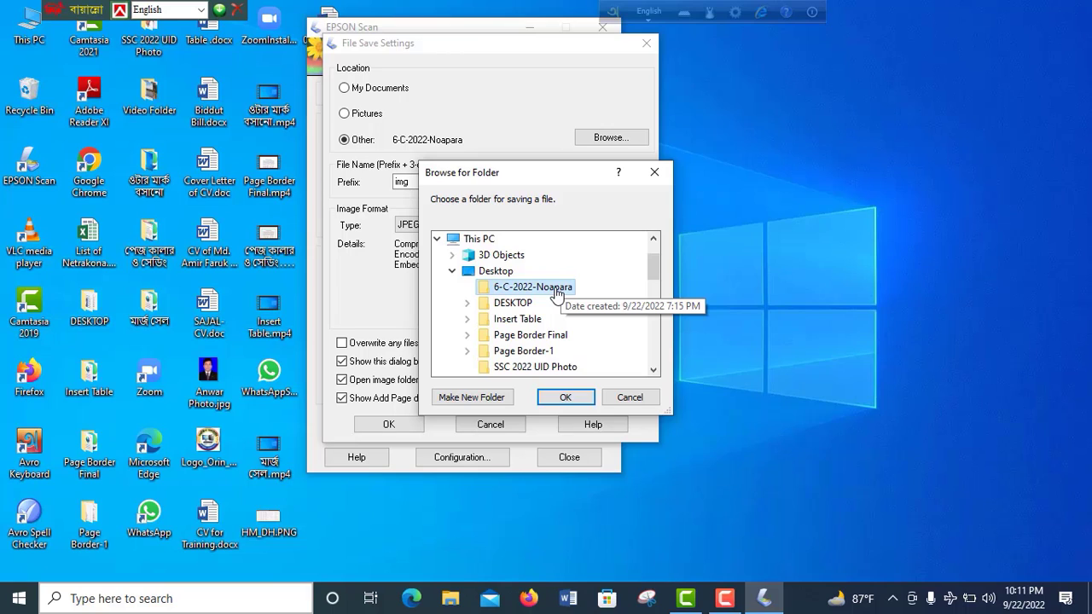
left_click(571, 396)
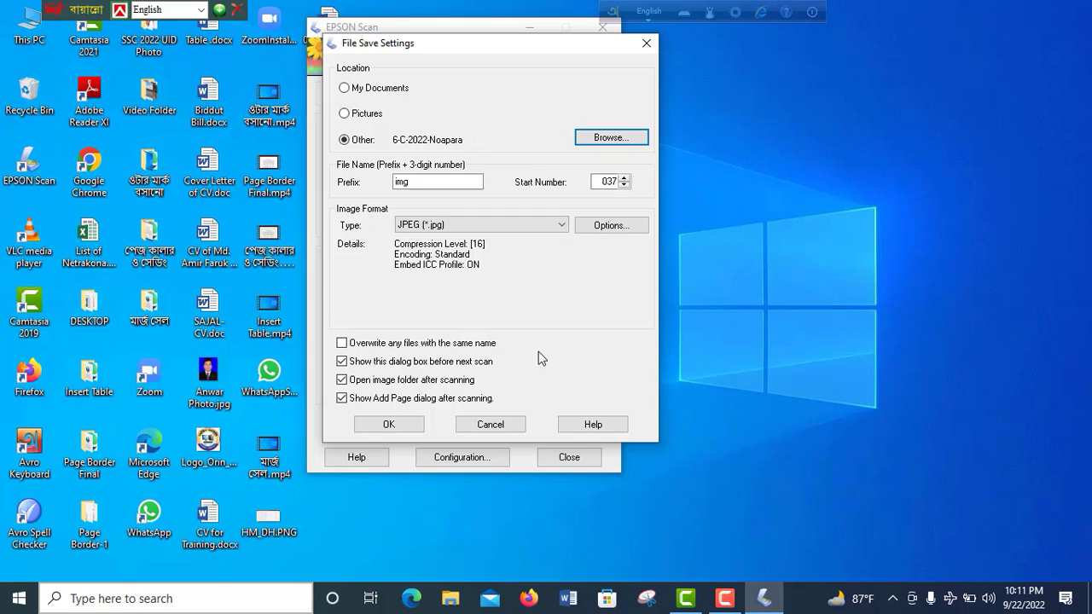
left_click(388, 424)
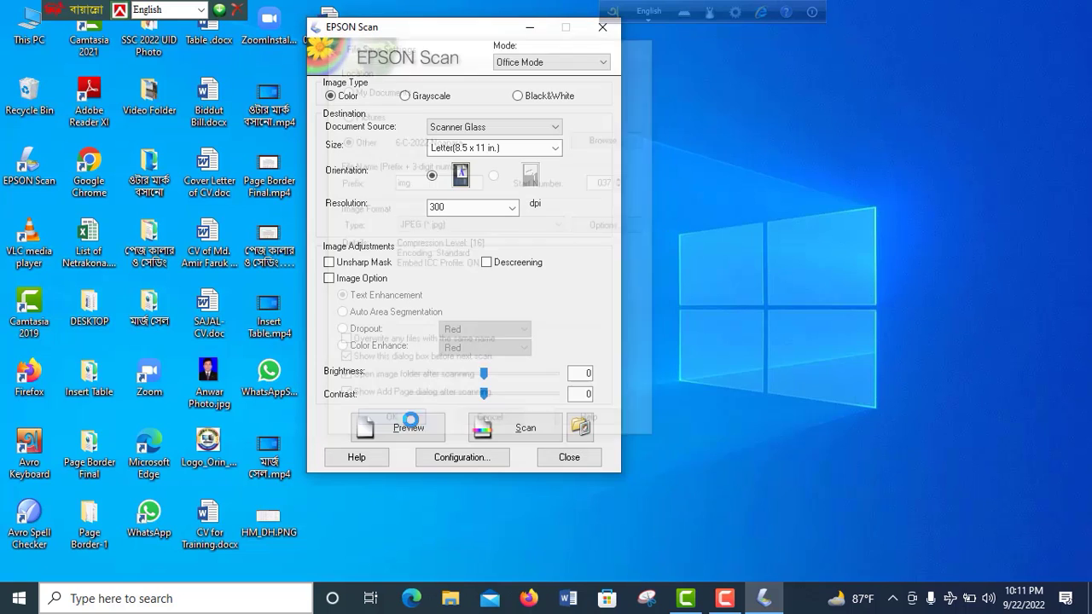
right_click(730, 140)
left_click(770, 185)
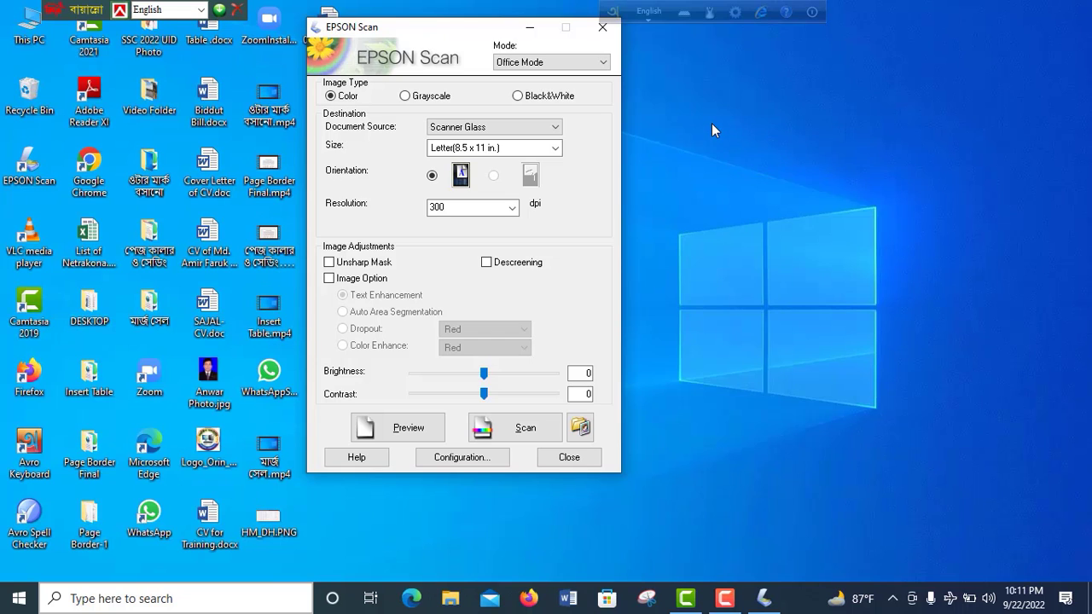
right_click(713, 129)
left_click(768, 174)
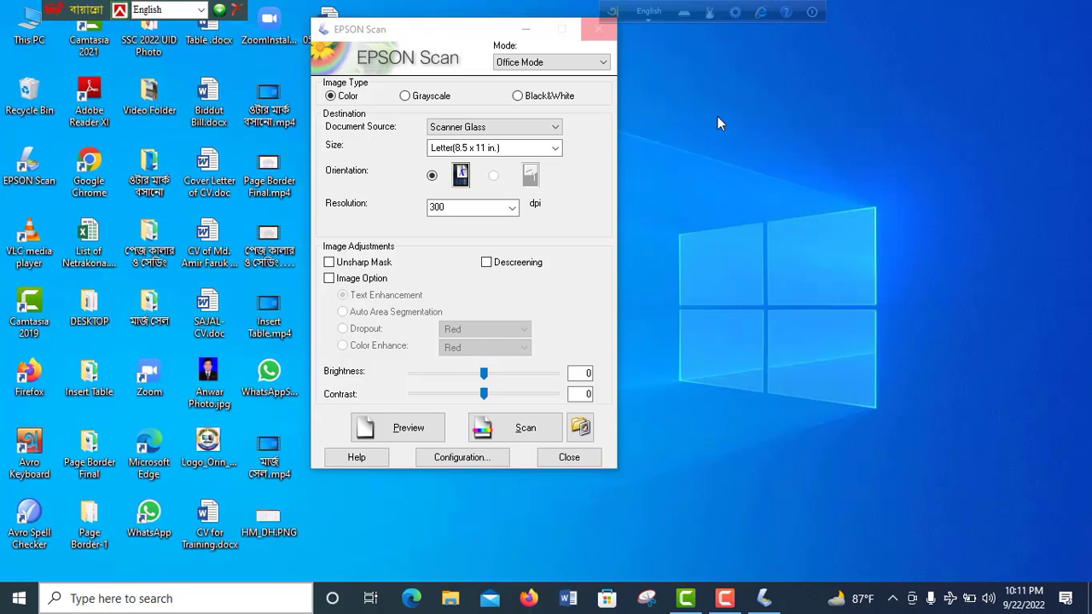
right_click(717, 116)
left_click(770, 165)
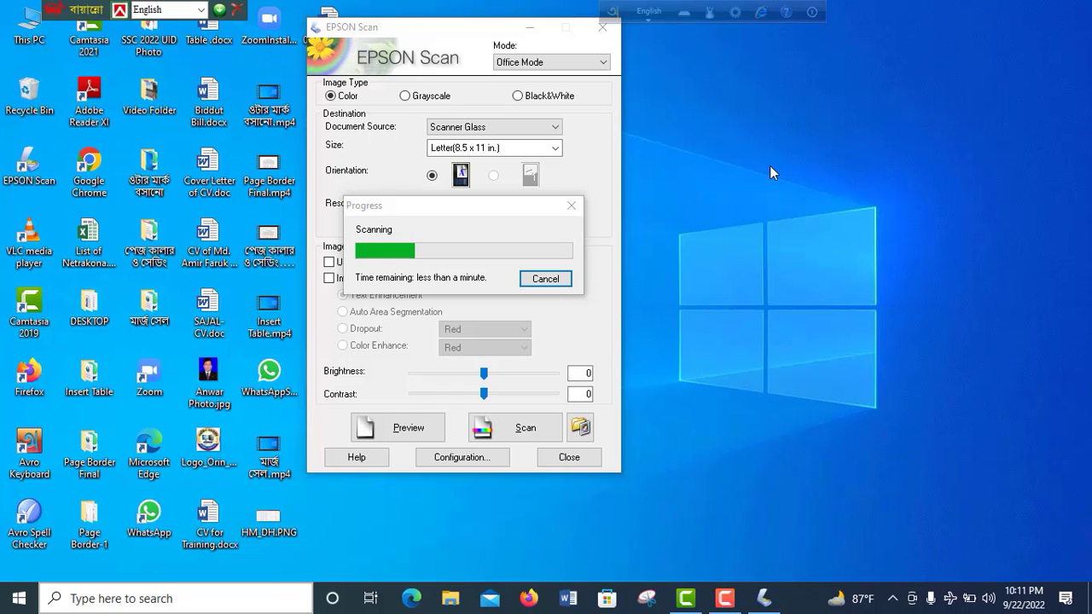
right_click(727, 158)
left_click(765, 205)
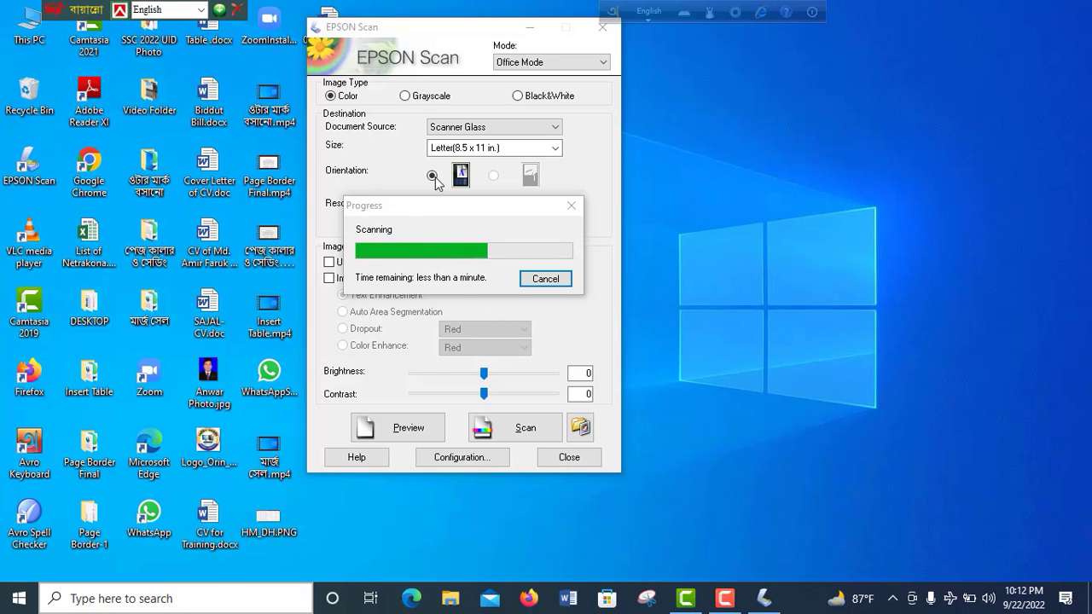
right_click(742, 183)
left_click(773, 229)
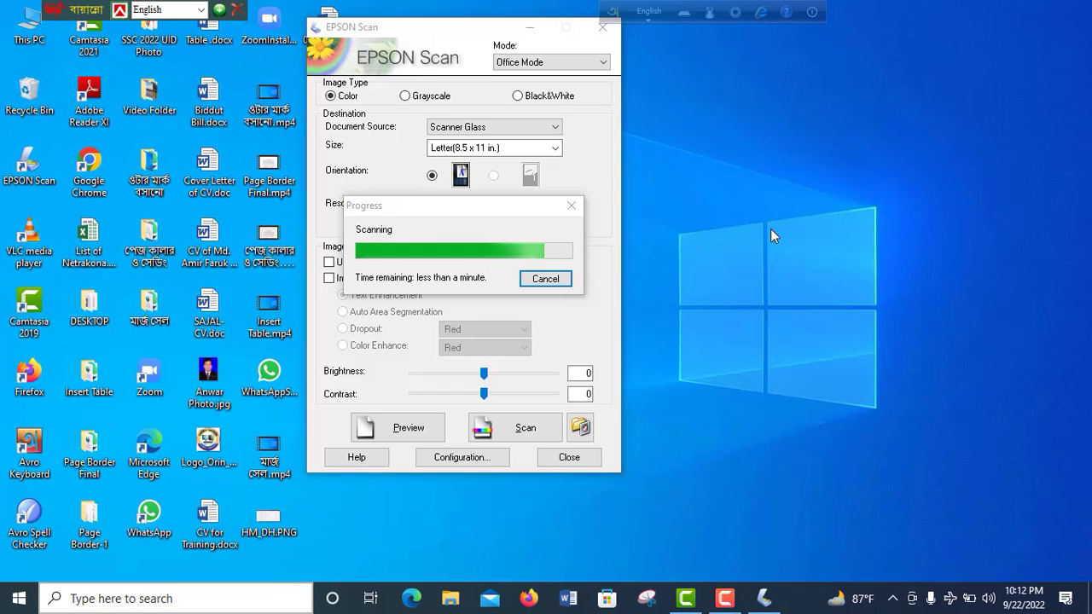
right_click(723, 170)
left_click(773, 218)
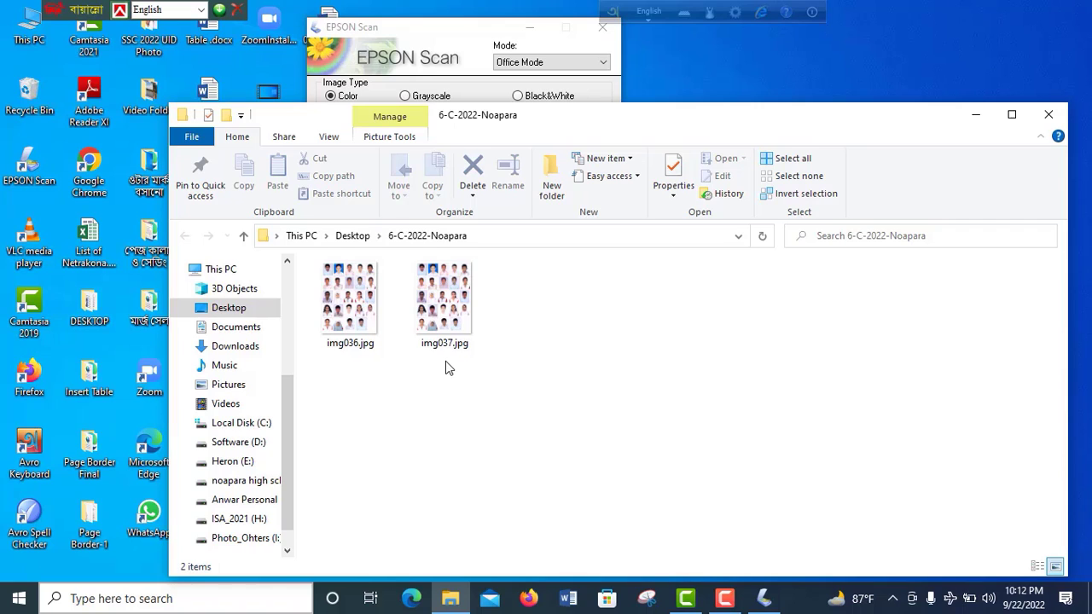
Step: Check the scanned img037.jpg in the output folder, and close both the folder window and EPSON Scan
left_click_drag(682, 125, 679, 67)
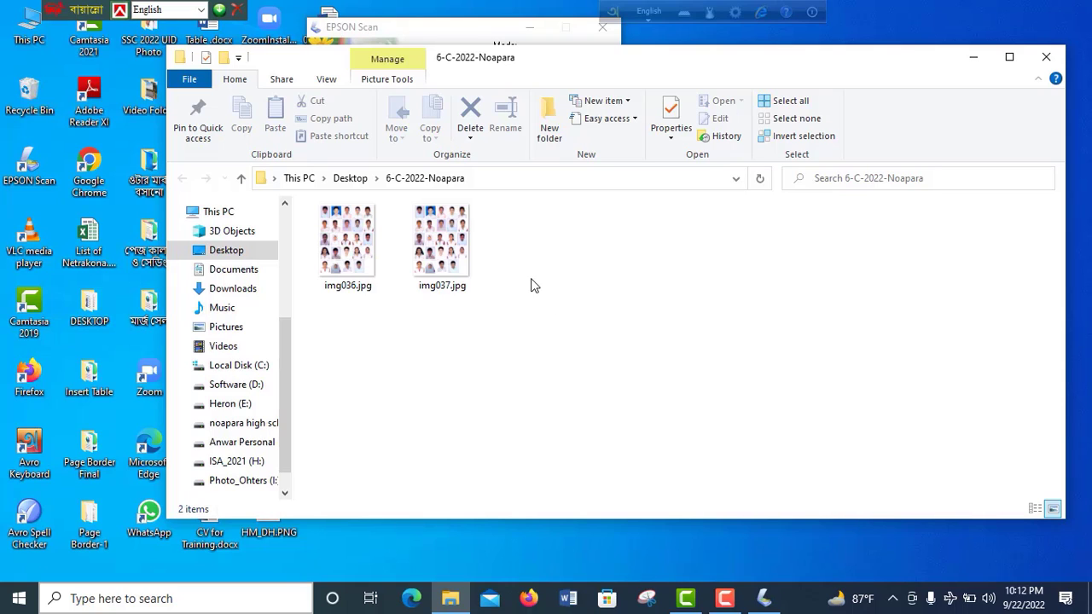
mouse_move(455, 270)
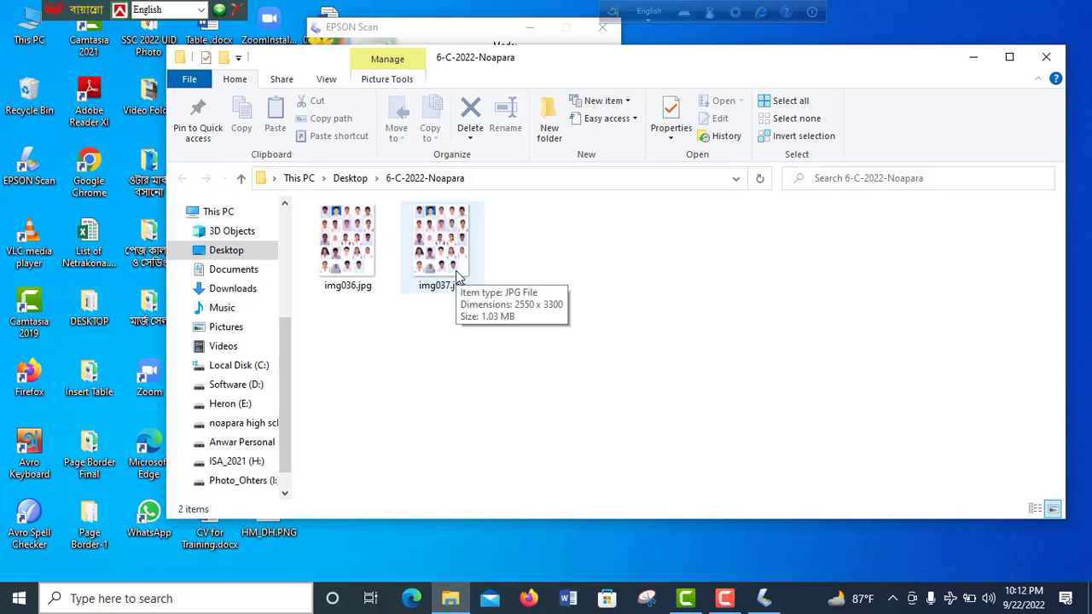
left_click(1047, 59)
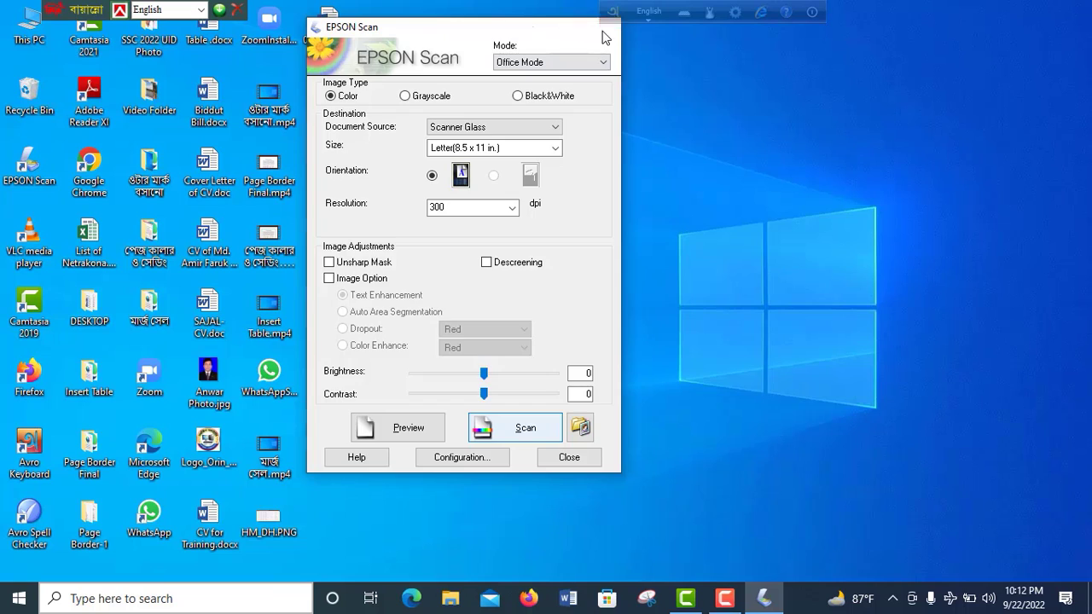
left_click(603, 34)
right_click(616, 169)
left_click(656, 214)
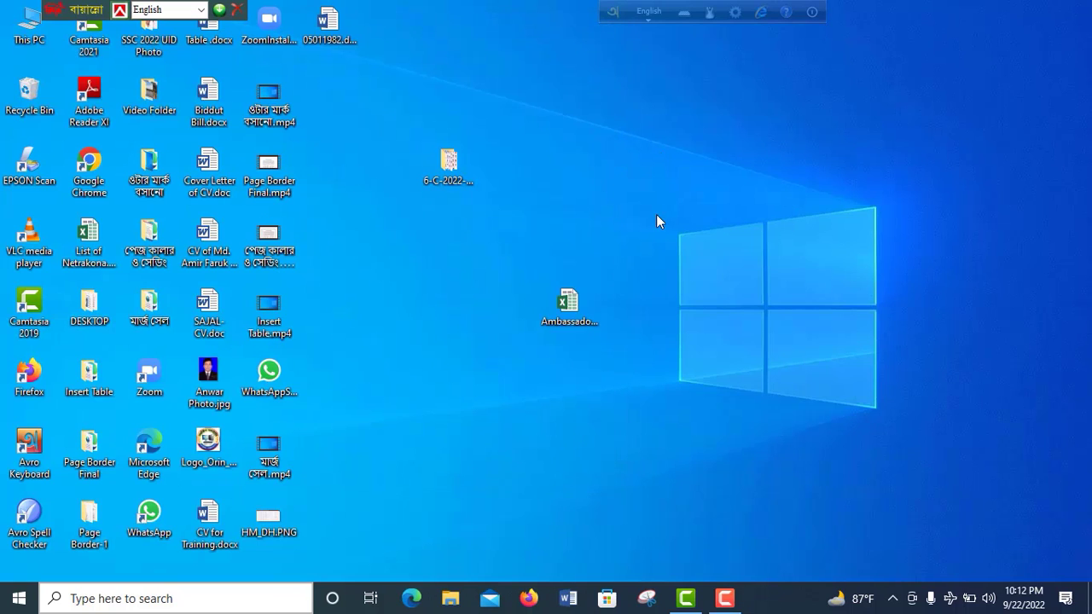
right_click(636, 172)
left_click(673, 219)
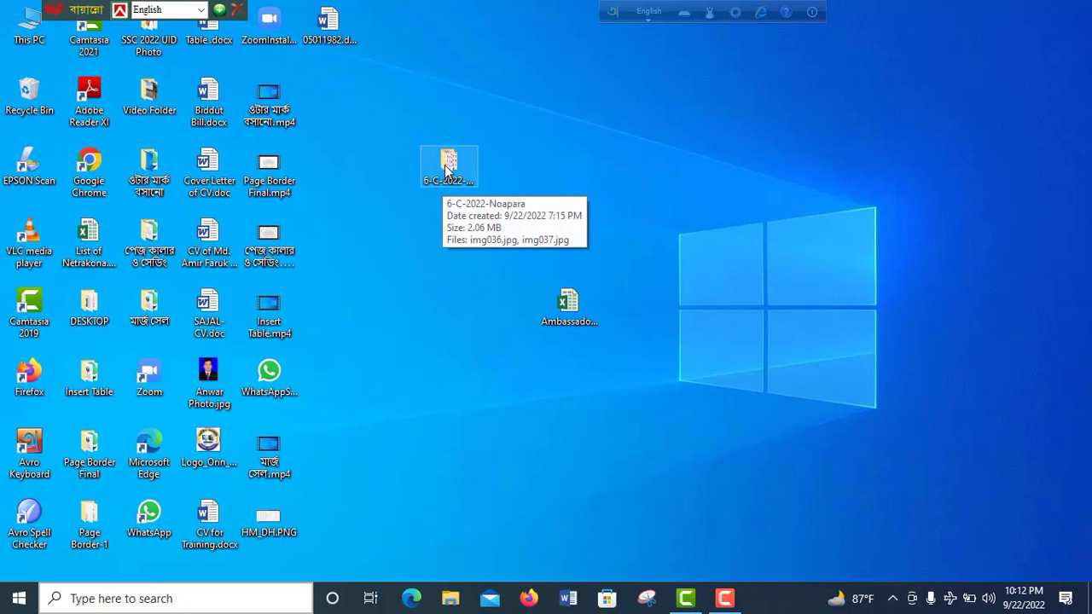
Step: Delete img036.jpg from the 6-C-2022-Noapara desktop folder and close the folder window
double_click(448, 162)
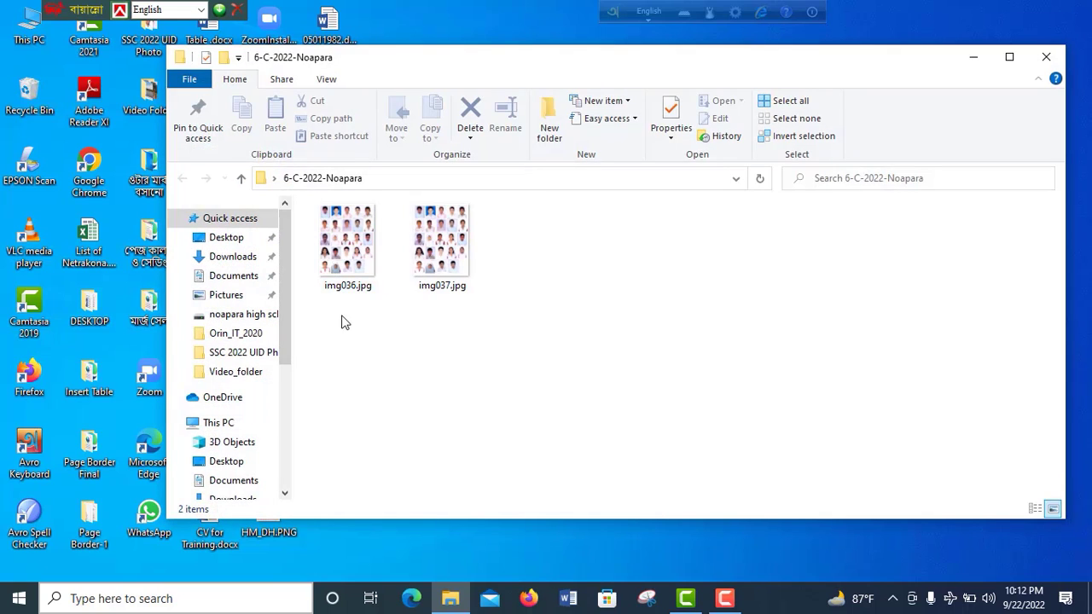
double_click(347, 247)
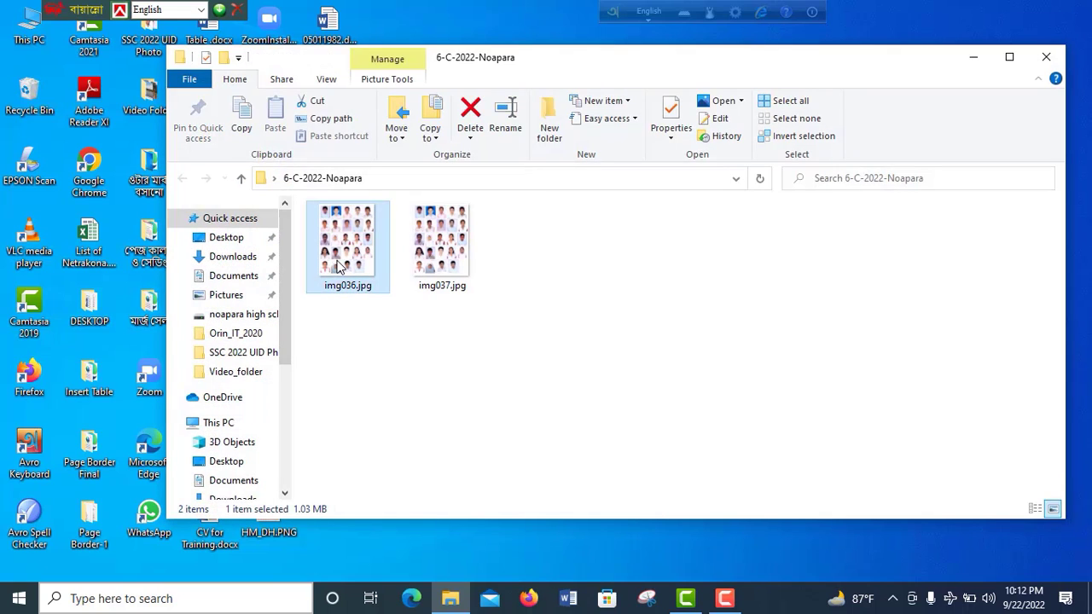
key("Delete")
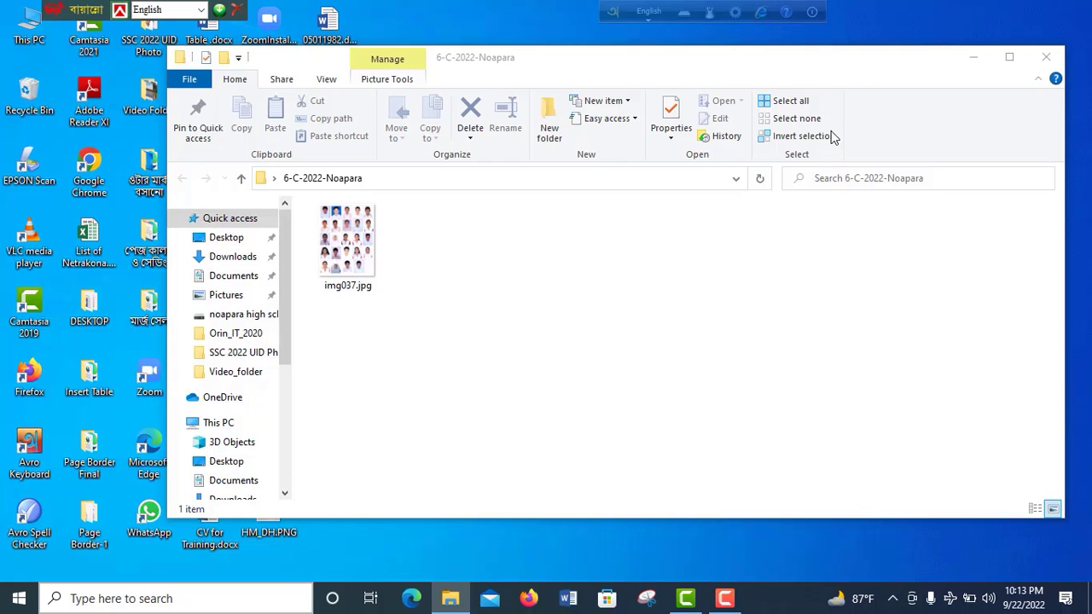
left_click_drag(870, 63, 842, 69)
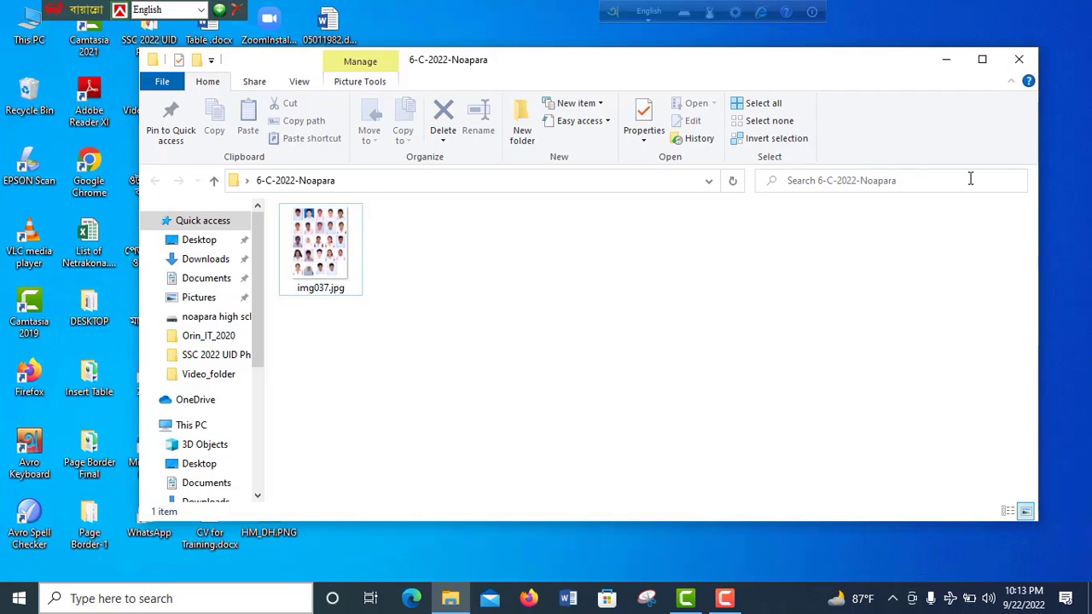
left_click(1018, 61)
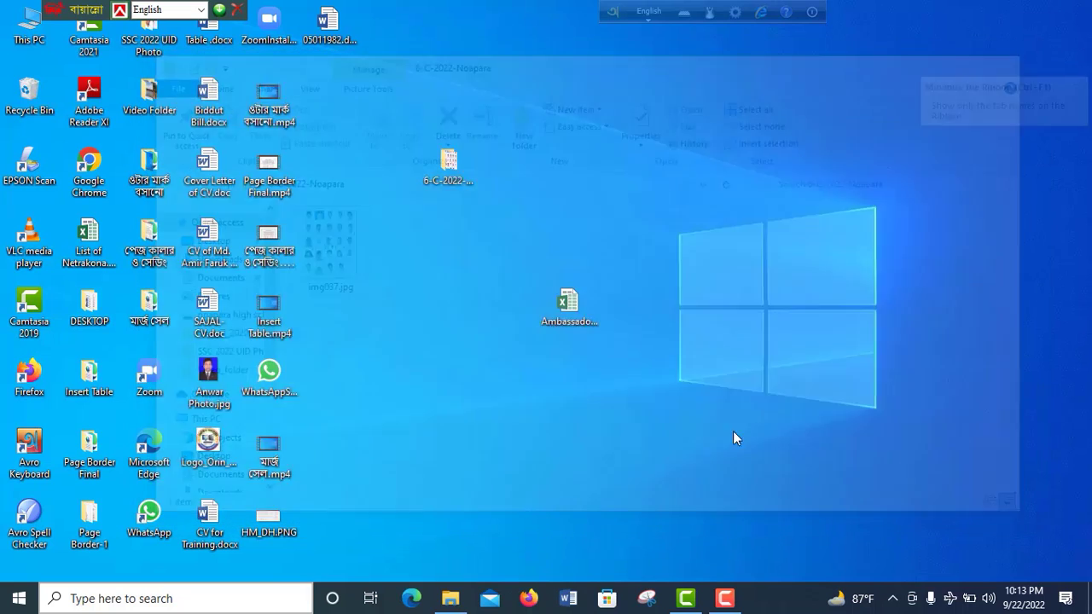